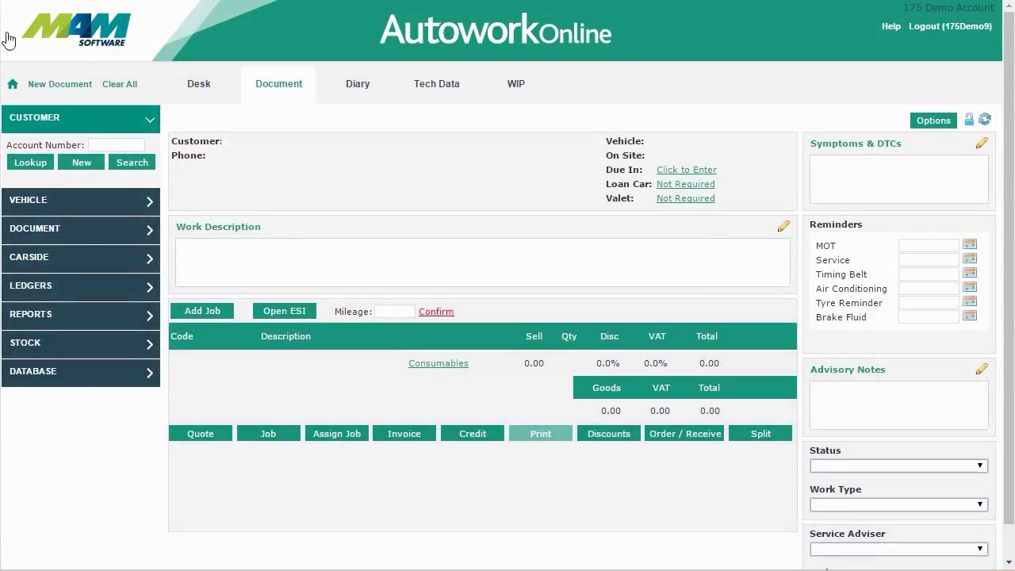
- Load the fleet account's customer record, tick Fleet Owner and update it
{"action": "left_click", "coordinate": [56, 379]}
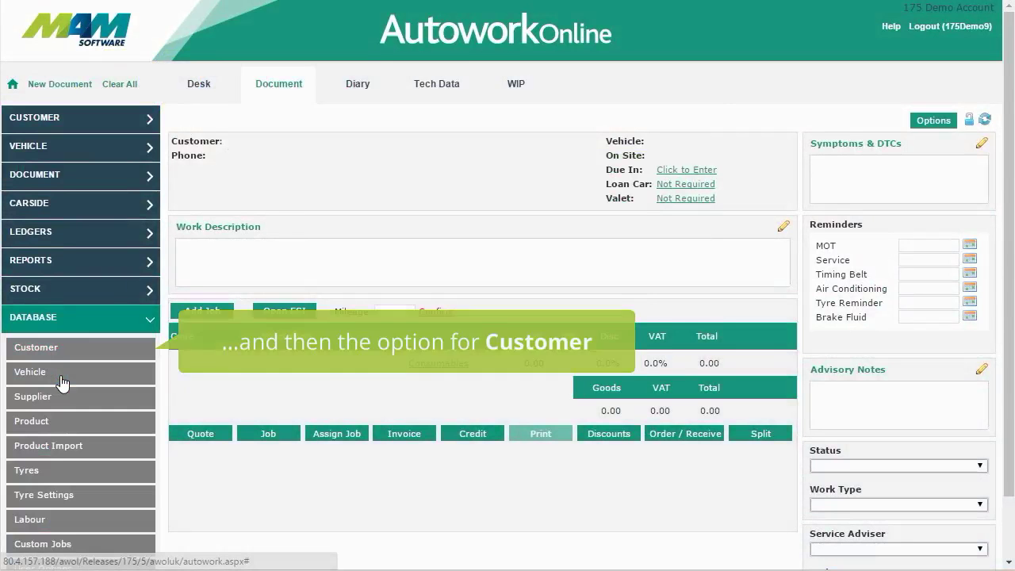
{"action": "left_click", "coordinate": [64, 350]}
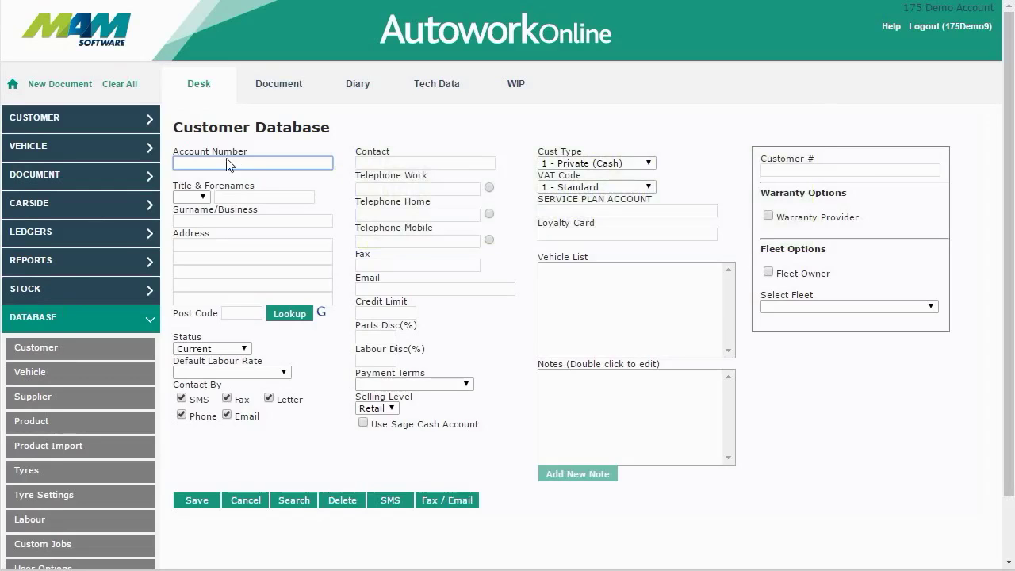
{"action": "left_click", "coordinate": [244, 158]}
{"action": "type", "text": "FLT001"}
{"action": "key", "text": "Return"}
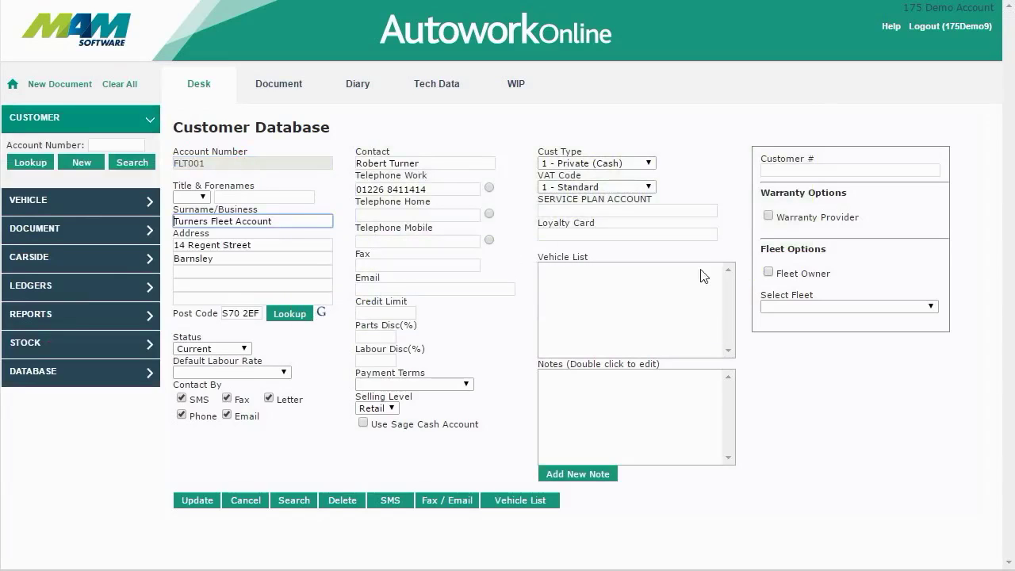
{"action": "left_click", "coordinate": [768, 273]}
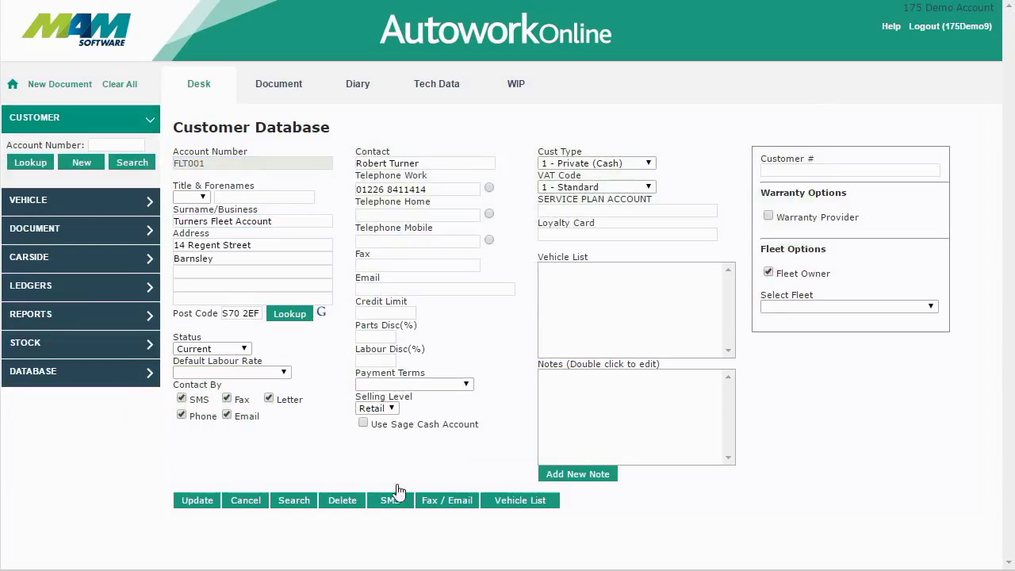
{"action": "left_click", "coordinate": [197, 500]}
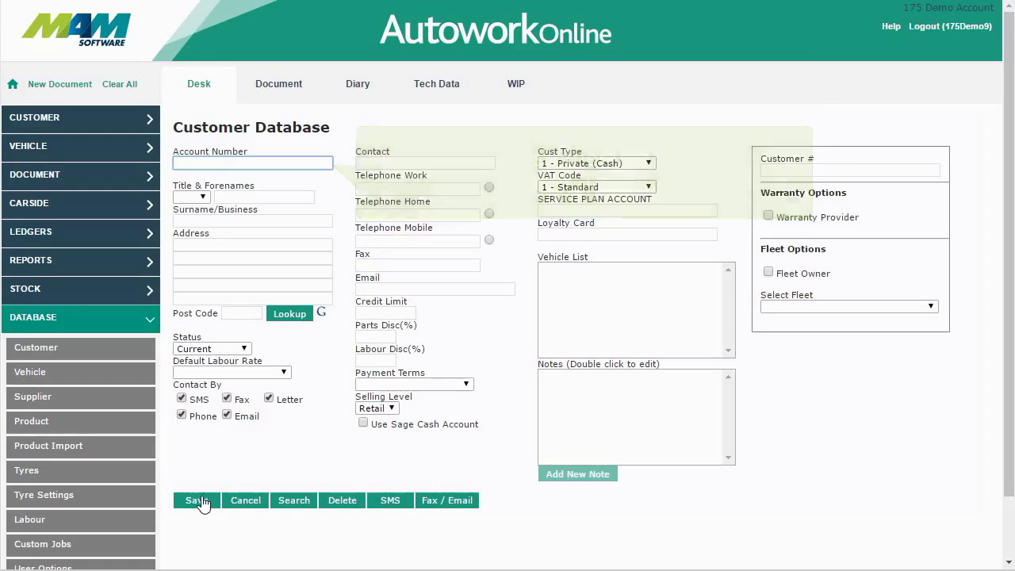
- Assign the Fiesta owner's customer record to the new fleet account and update it
{"action": "left_click", "coordinate": [233, 163]}
{"action": "type", "text": "tur"}
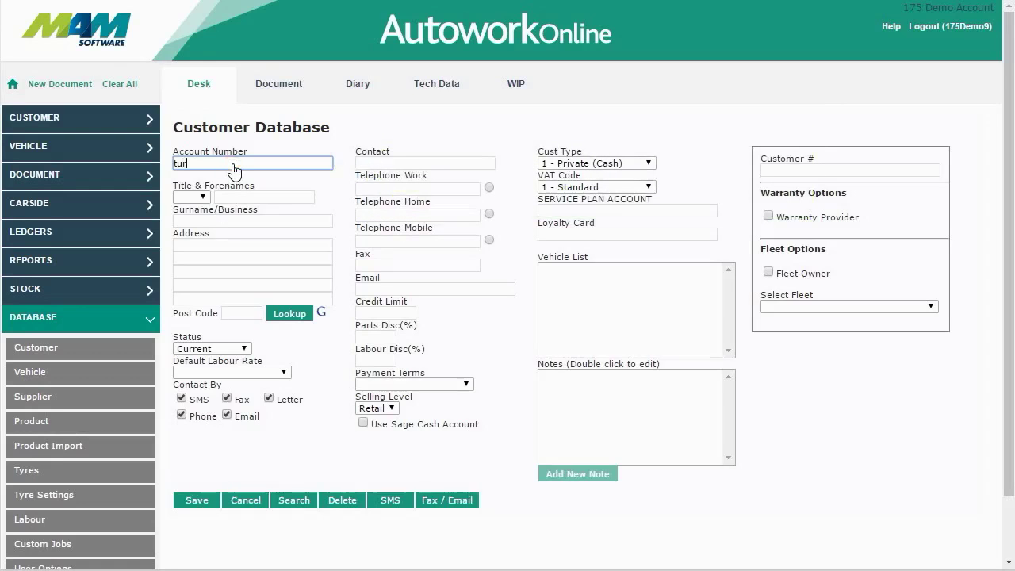
{"action": "type", "text": "013"}
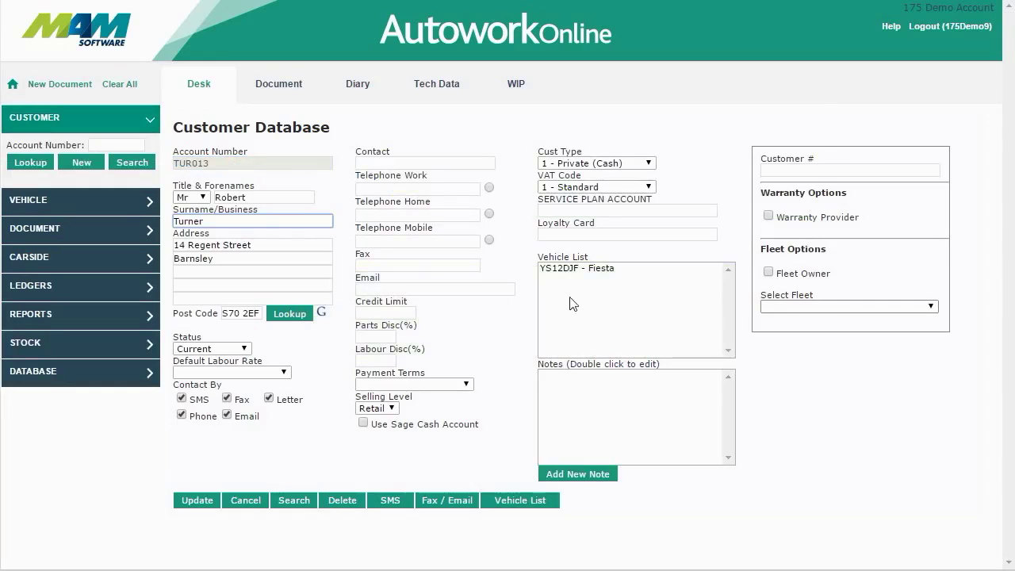
{"action": "left_click", "coordinate": [801, 311]}
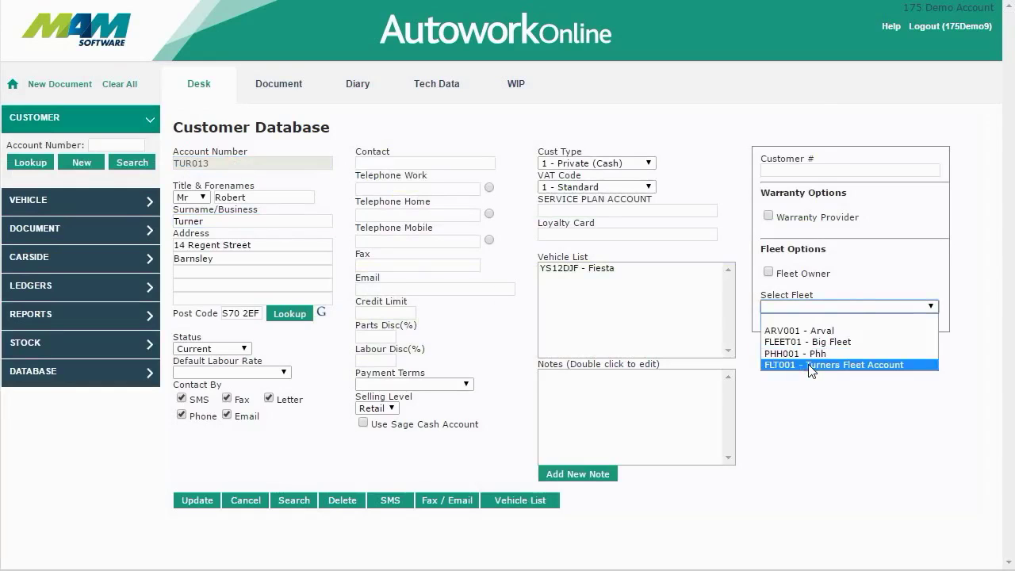
{"action": "left_click", "coordinate": [810, 366]}
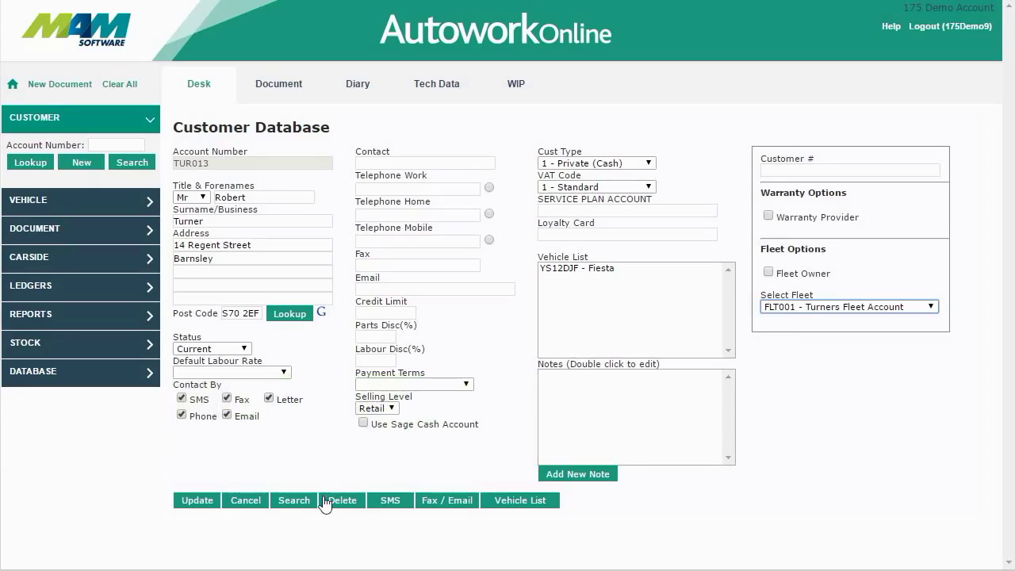
{"action": "left_click", "coordinate": [213, 501]}
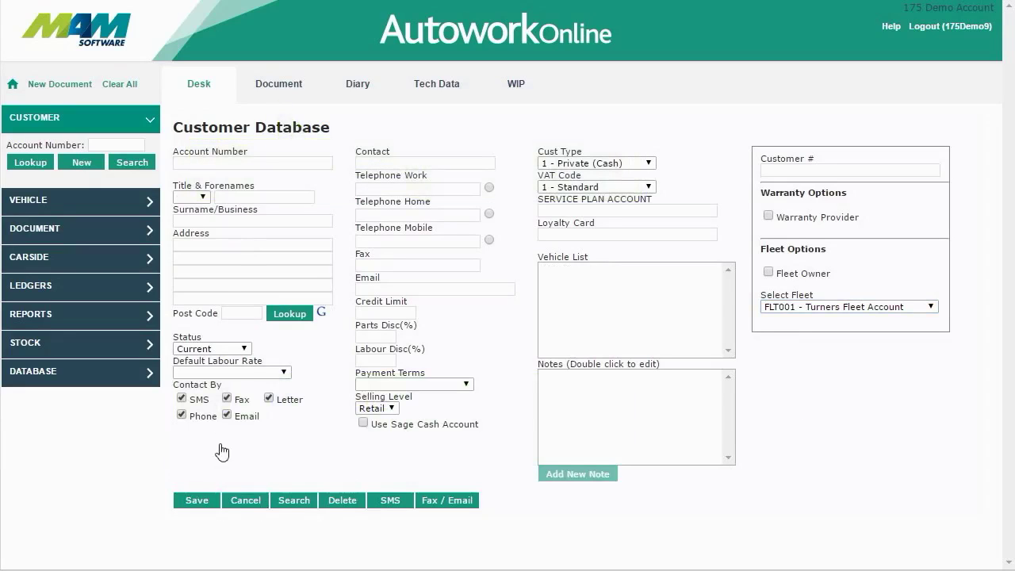
- Look up the private customer by account number on the job document
{"action": "left_click", "coordinate": [261, 94]}
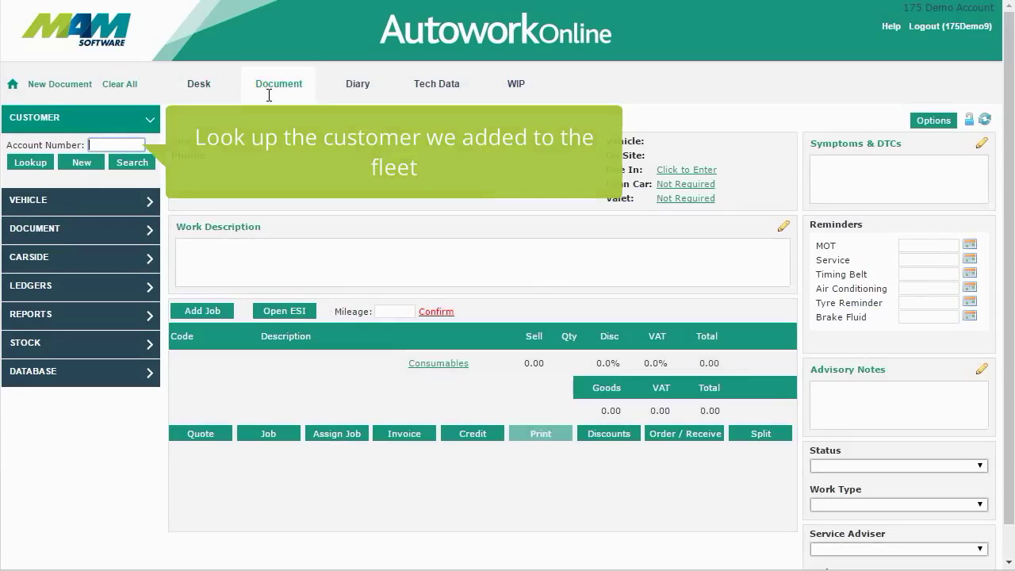
{"action": "type", "text": "tur013"}
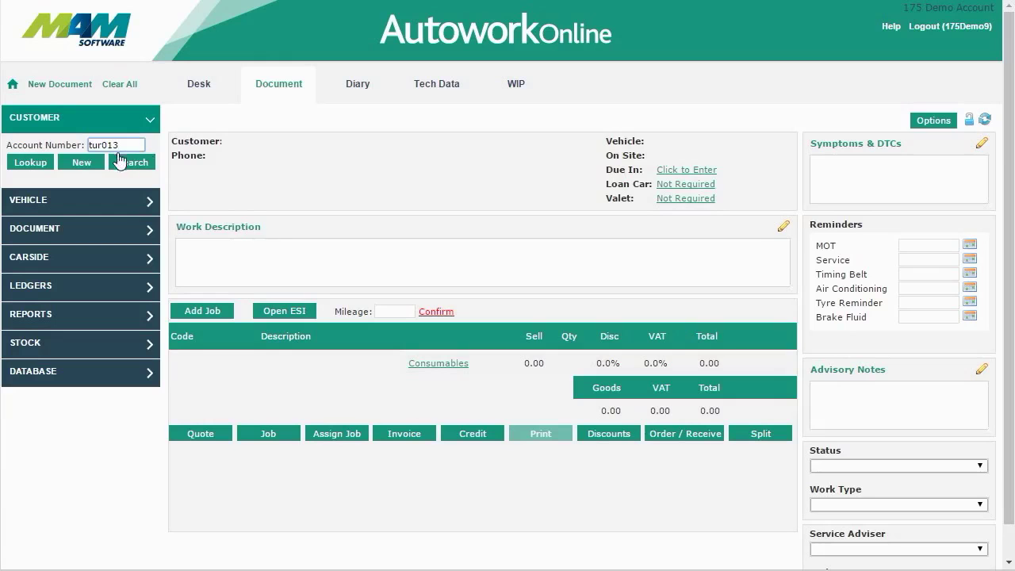
{"action": "left_click", "coordinate": [26, 165]}
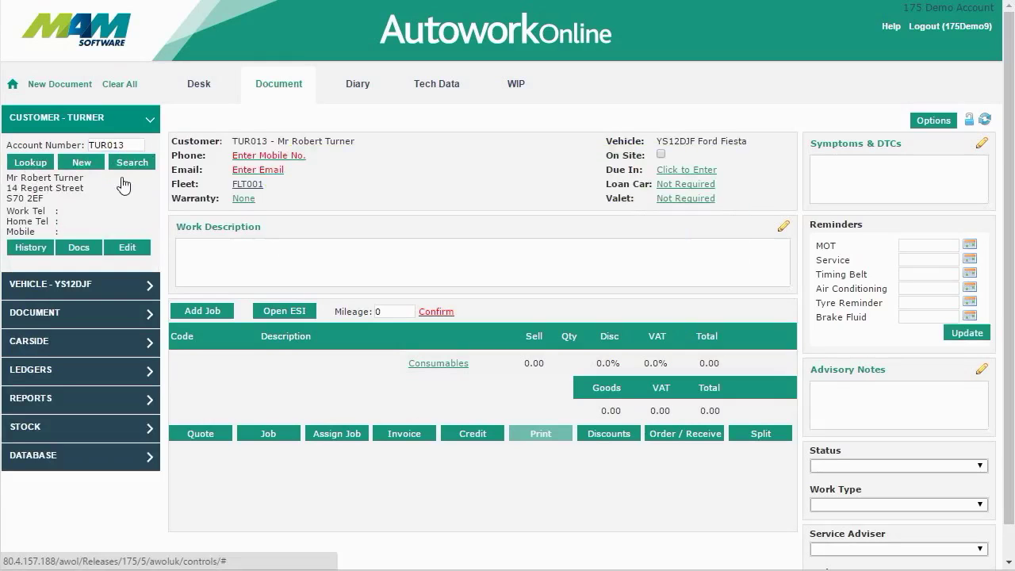
- Confirm the customer's fleet details, keeping the fleet and leaving Authorised blank
{"action": "left_click", "coordinate": [249, 185]}
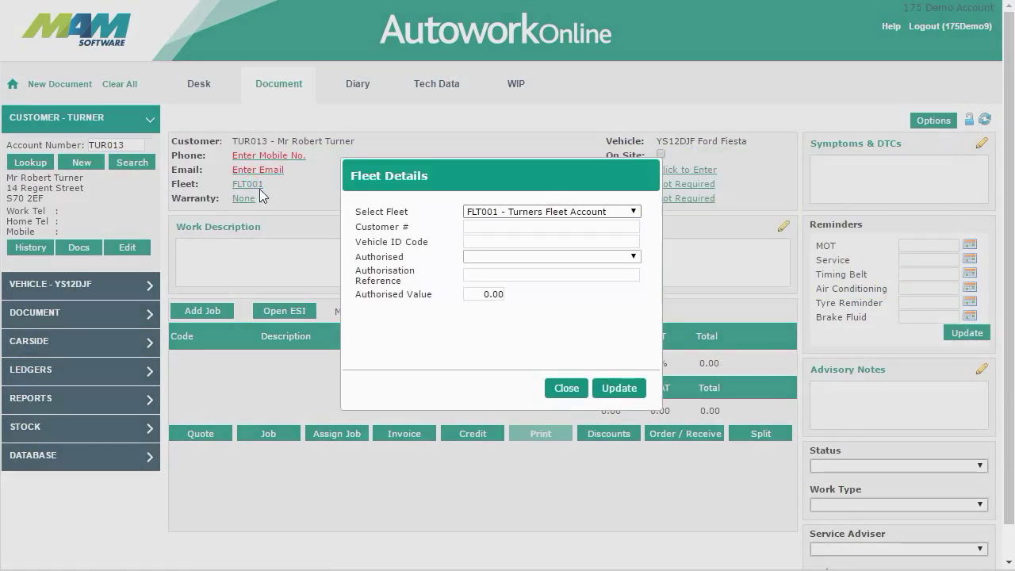
{"action": "left_click", "coordinate": [543, 212]}
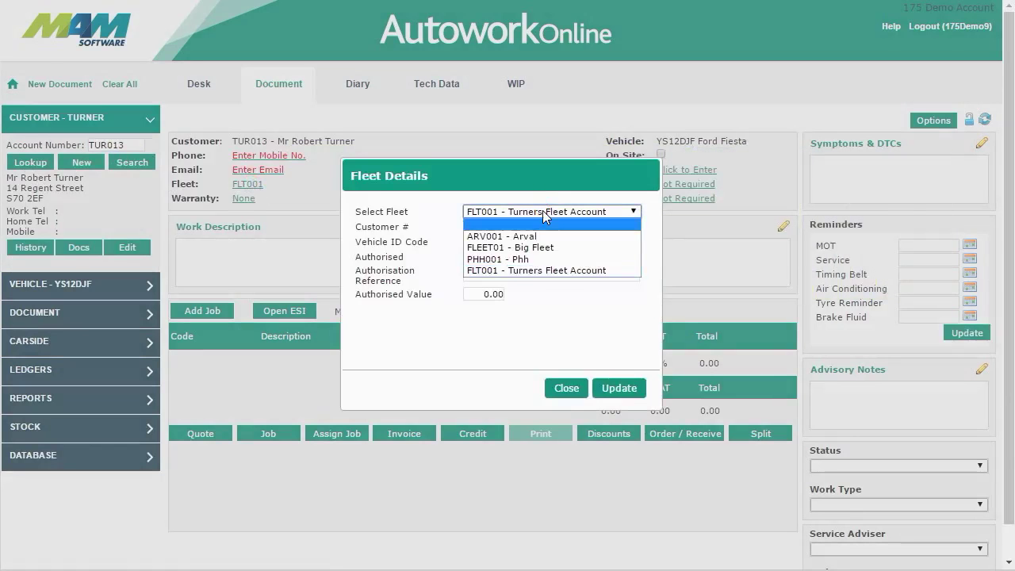
{"action": "left_click", "coordinate": [539, 212]}
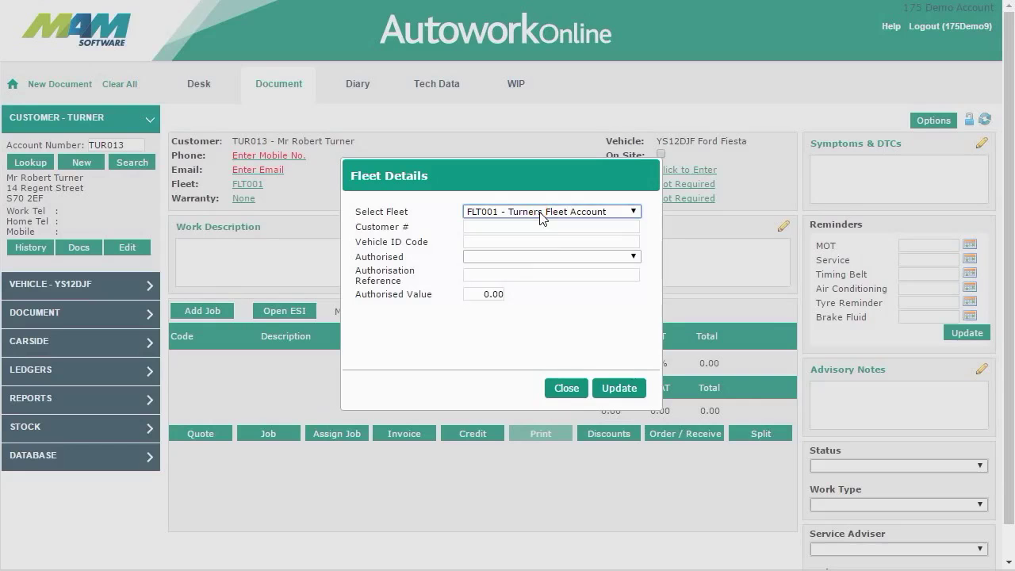
{"action": "left_click", "coordinate": [505, 257]}
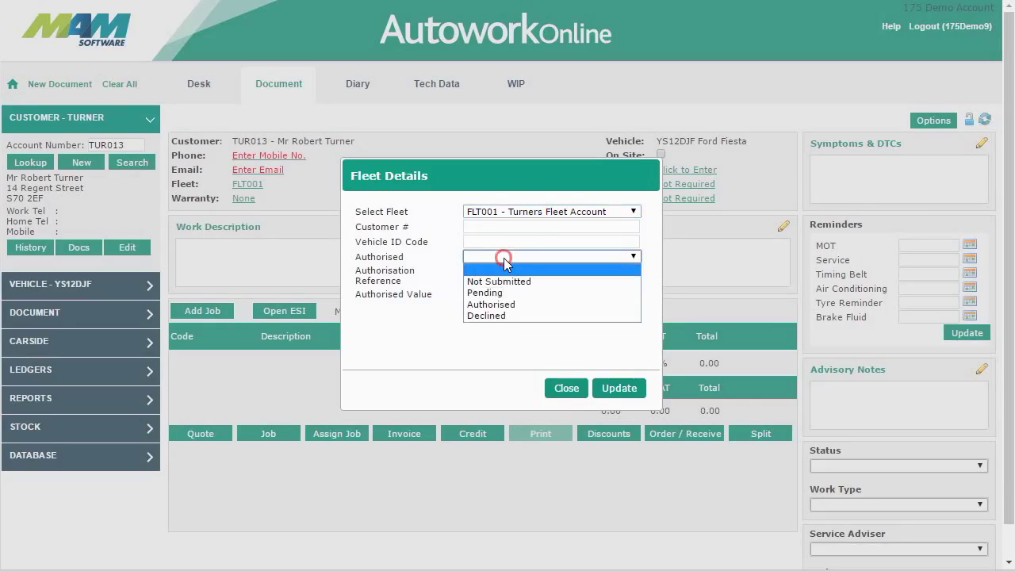
{"action": "left_click", "coordinate": [509, 252]}
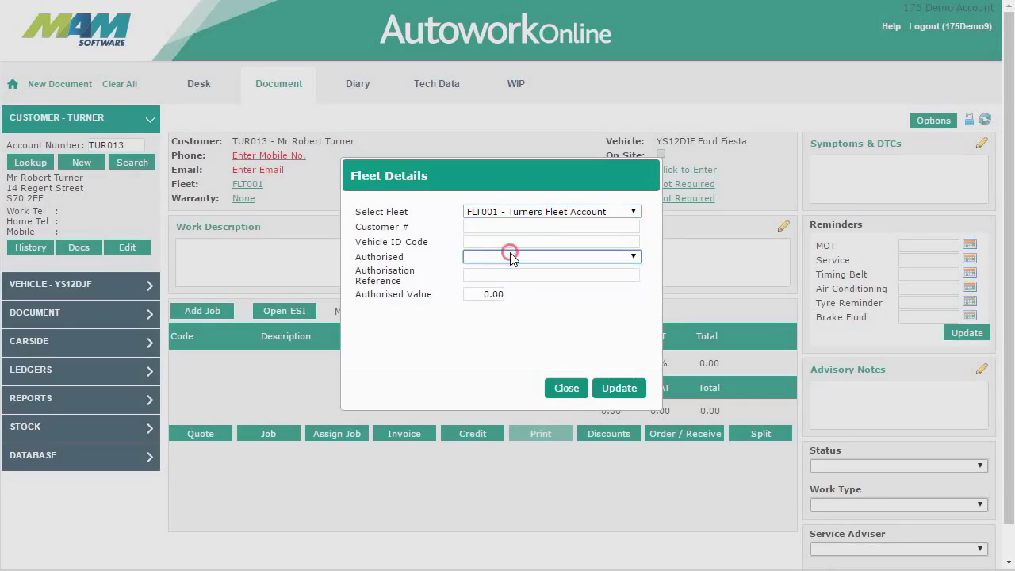
{"action": "left_click", "coordinate": [617, 388]}
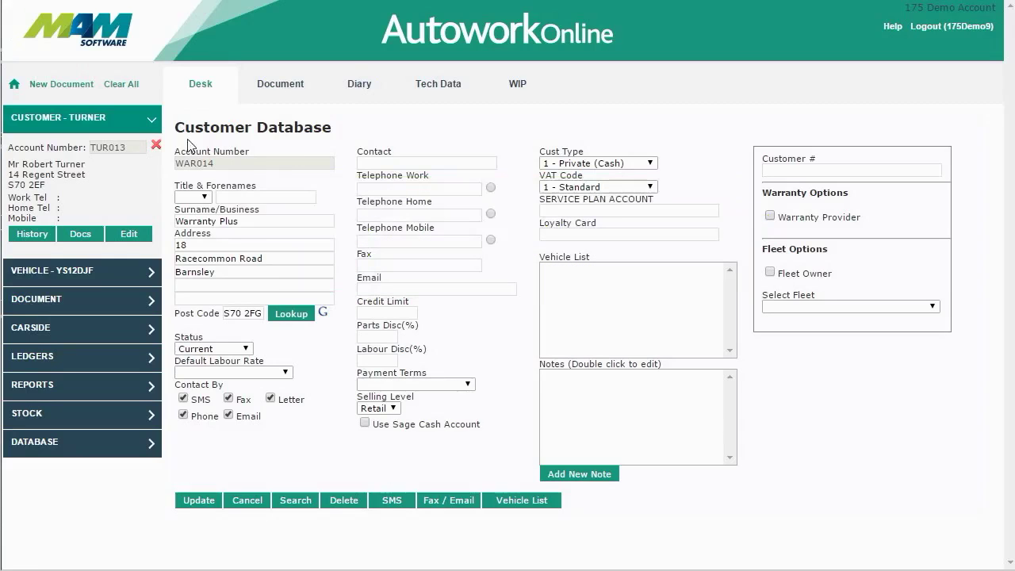
- Save Warranty Plus as a Warranty Provider and return to the Fiesta job document
{"action": "left_click", "coordinate": [769, 215]}
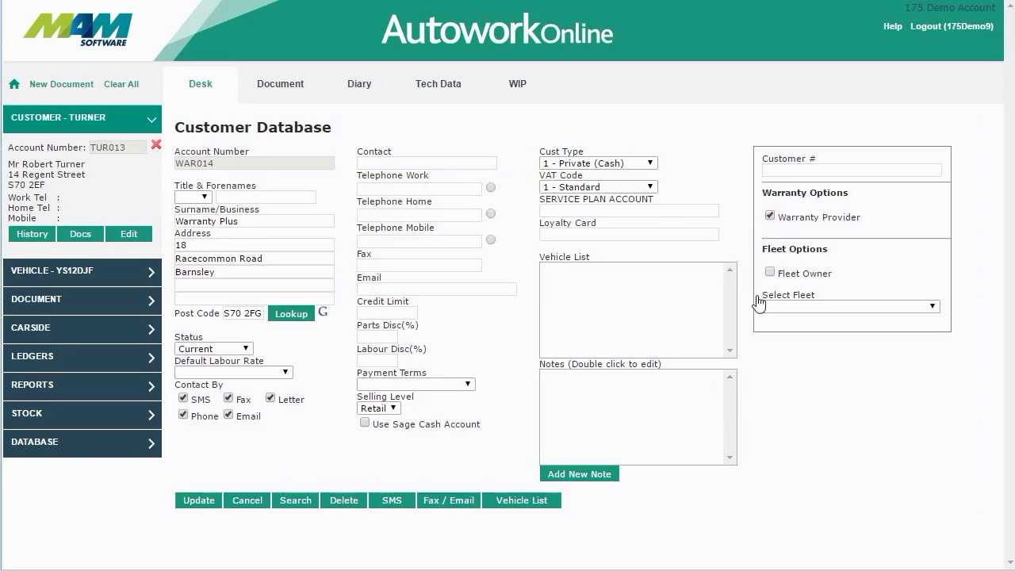
{"action": "left_click", "coordinate": [209, 504]}
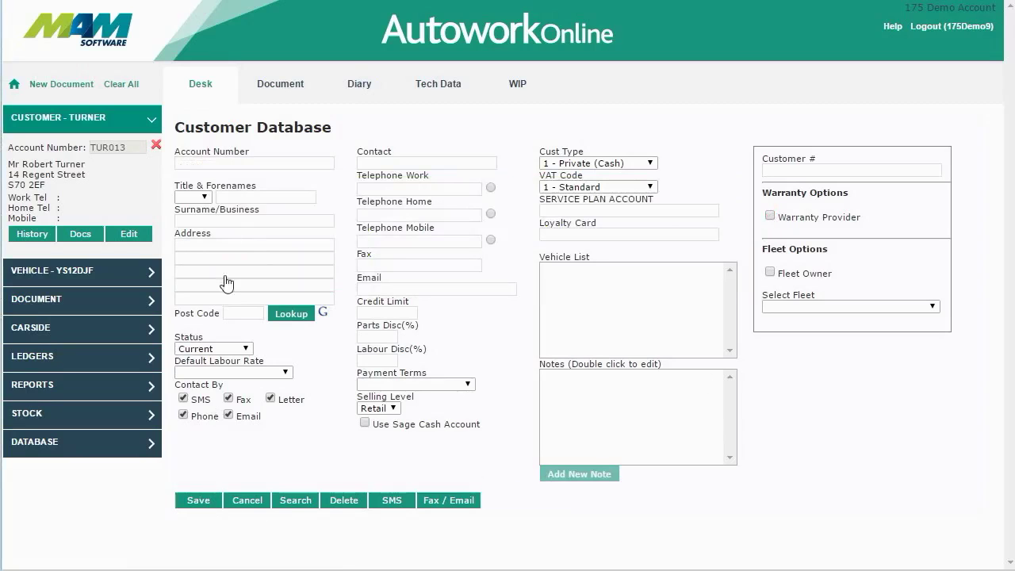
{"action": "left_click", "coordinate": [276, 92]}
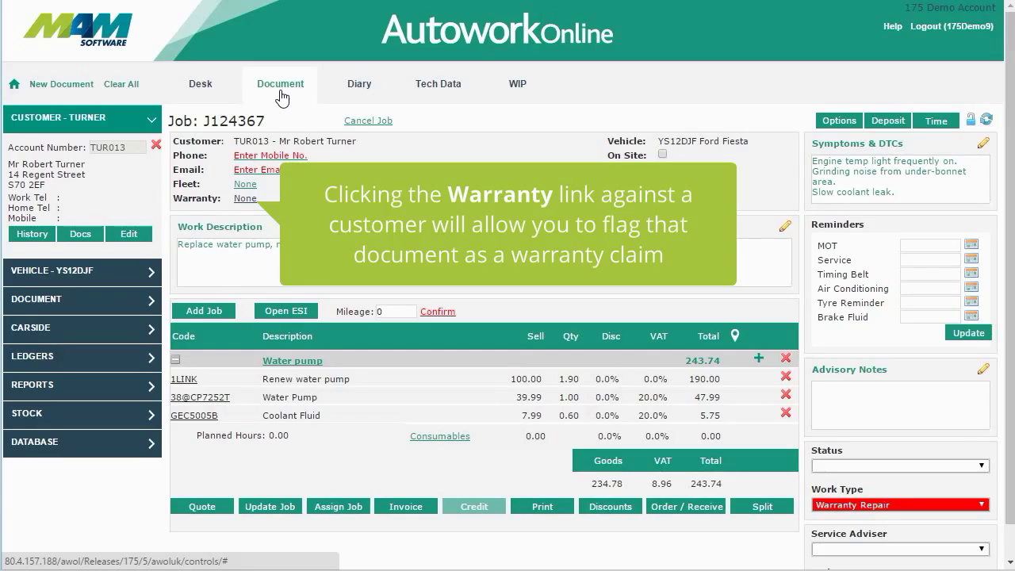
- Set the job's warranty to Warranty Plus with Authorised status and save the job
{"action": "left_click", "coordinate": [244, 198]}
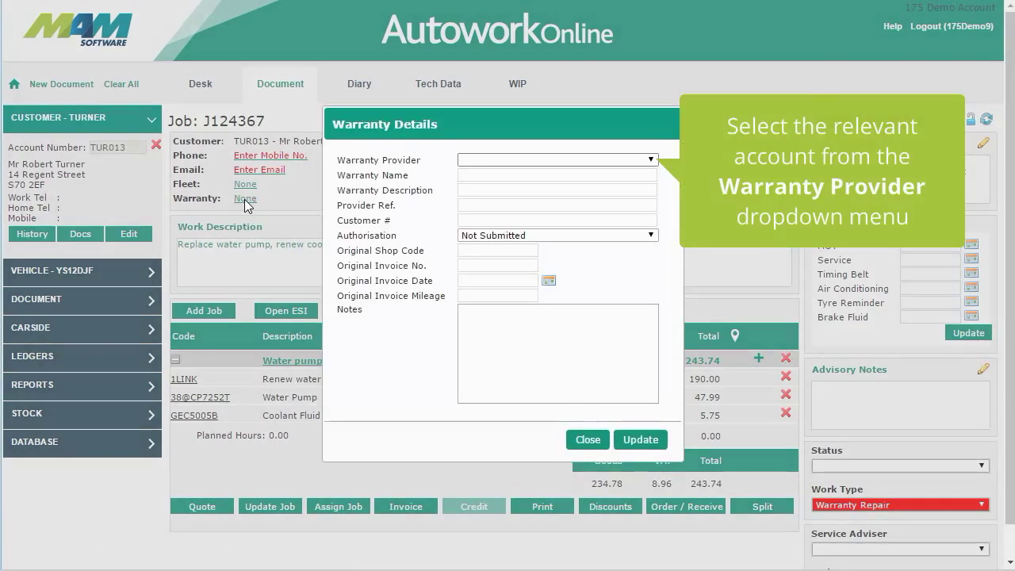
{"action": "left_click", "coordinate": [480, 160]}
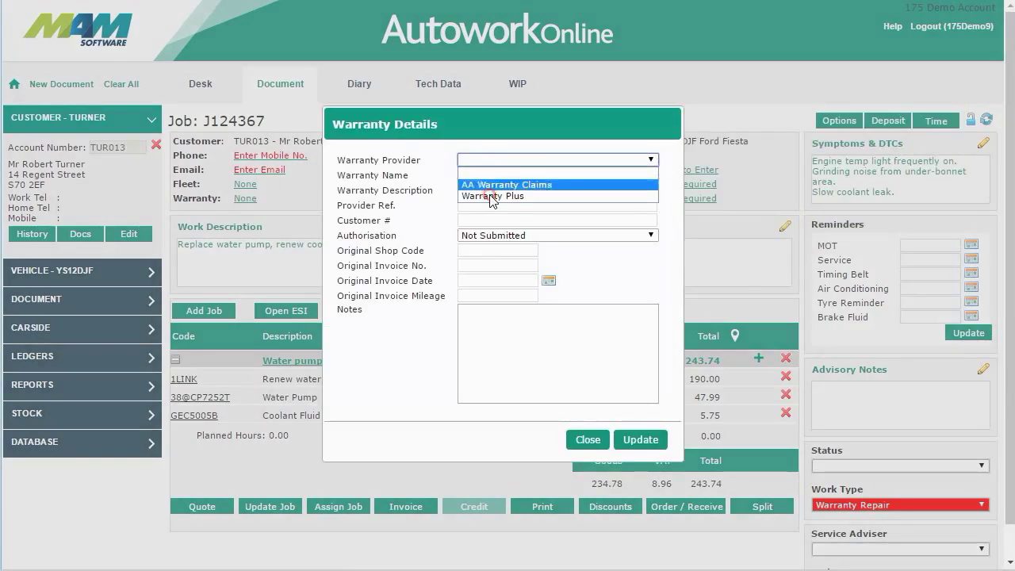
{"action": "left_click", "coordinate": [490, 197]}
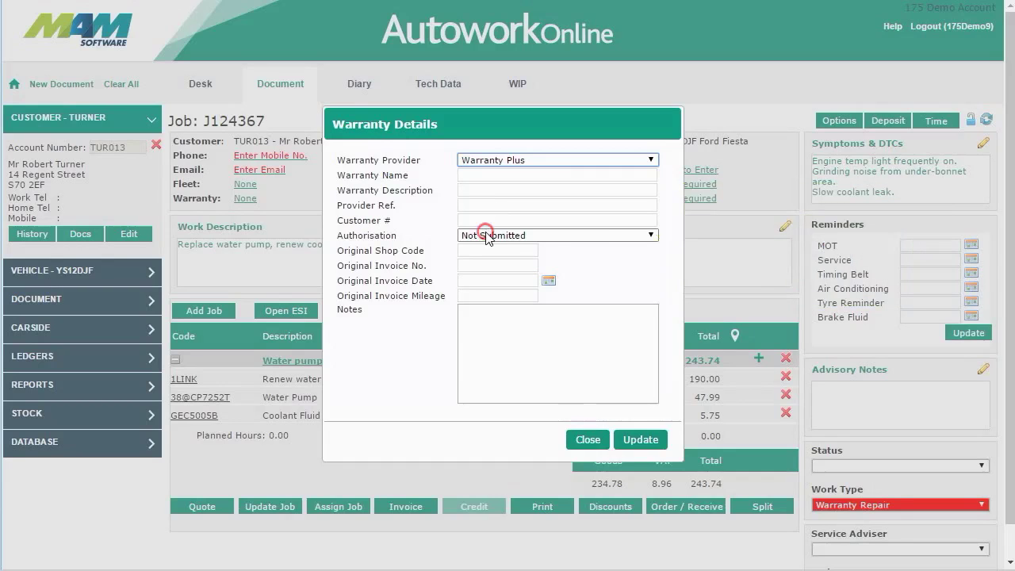
{"action": "left_click", "coordinate": [488, 235]}
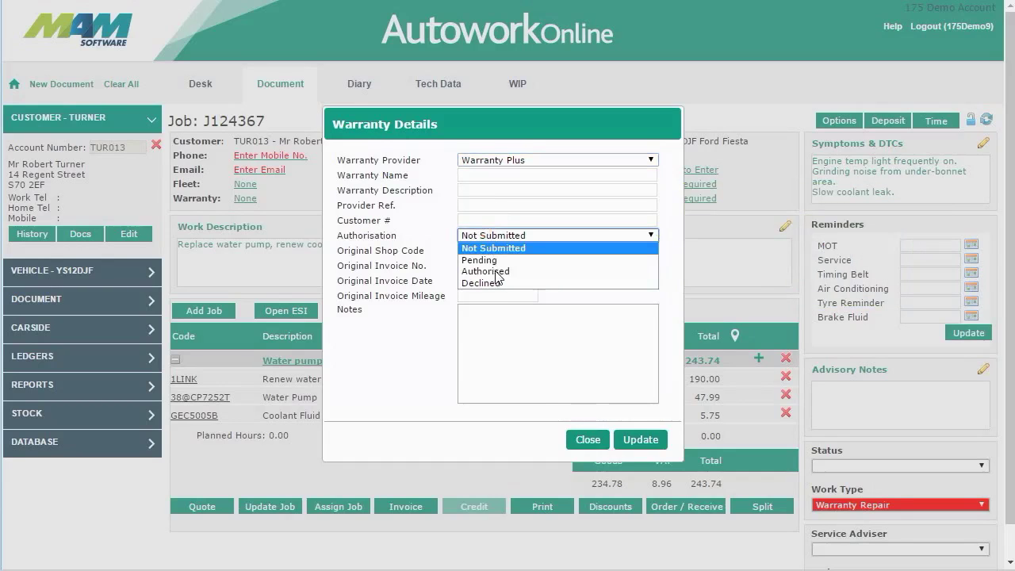
{"action": "left_click", "coordinate": [496, 271]}
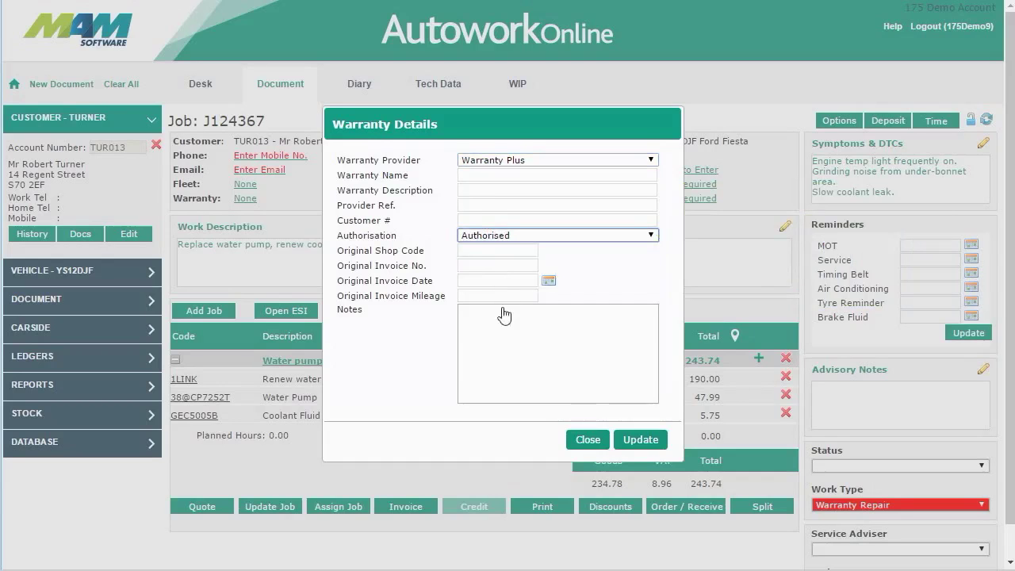
{"action": "left_click", "coordinate": [626, 441]}
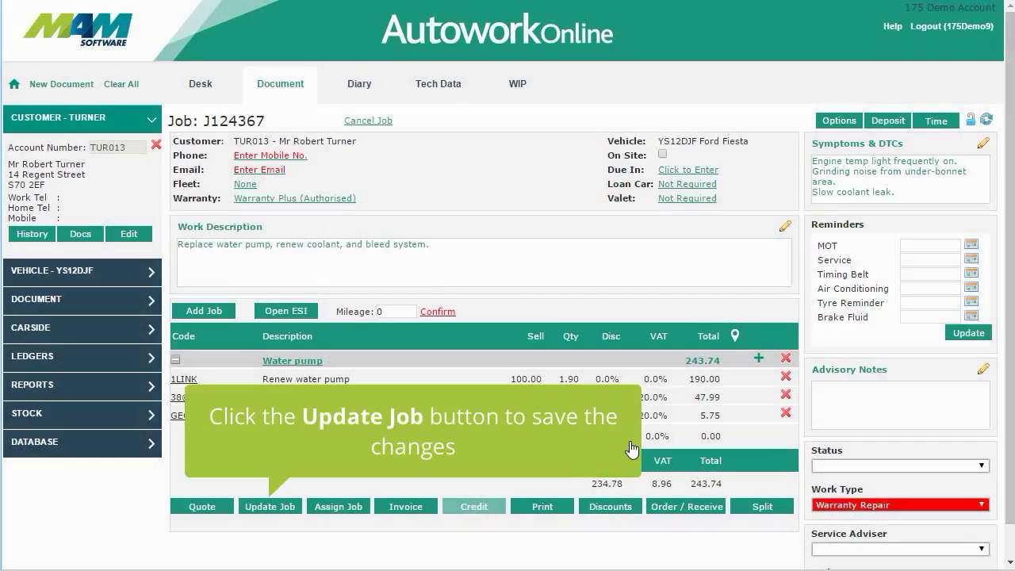
{"action": "left_click", "coordinate": [284, 507]}
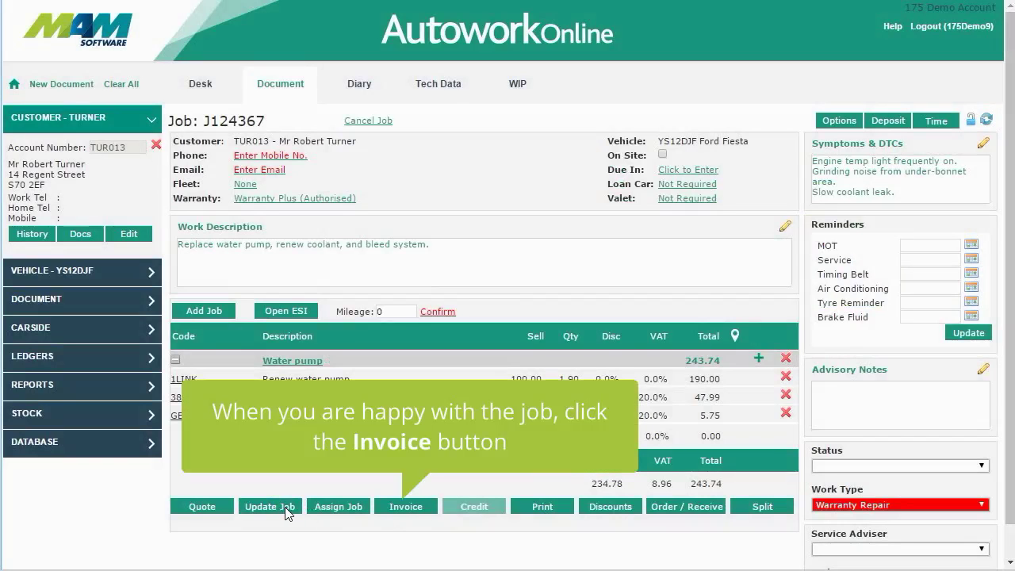
- Invoice the job and accept splitting the warranty invoice
{"action": "left_click", "coordinate": [396, 507]}
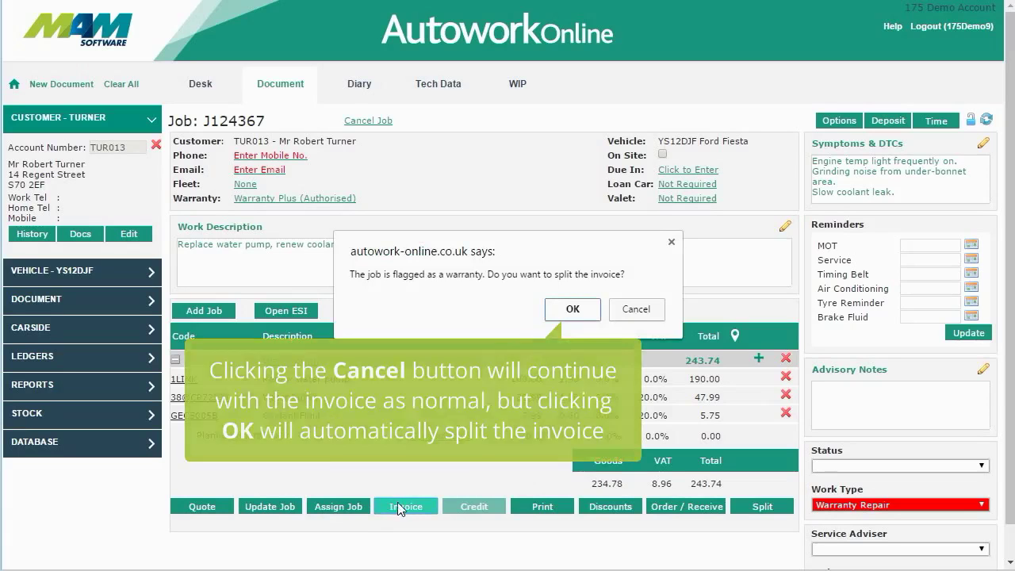
{"action": "left_click", "coordinate": [573, 309]}
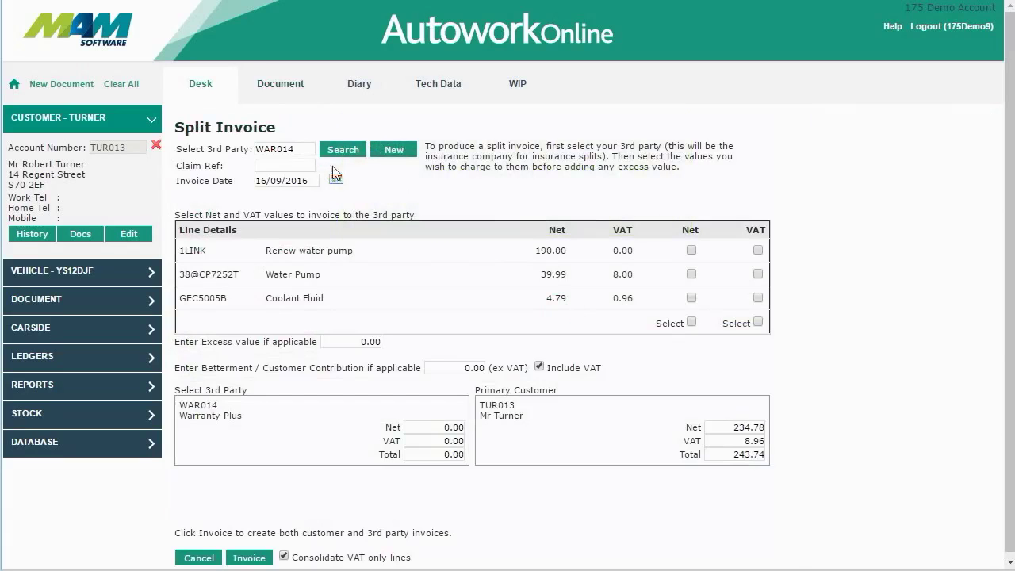
- Enter the warranty claim reference, charge all Net and VAT to Warranty Plus with 0.00 excess, and invoice
{"action": "left_click", "coordinate": [299, 165]}
{"action": "type", "text": "W001"}
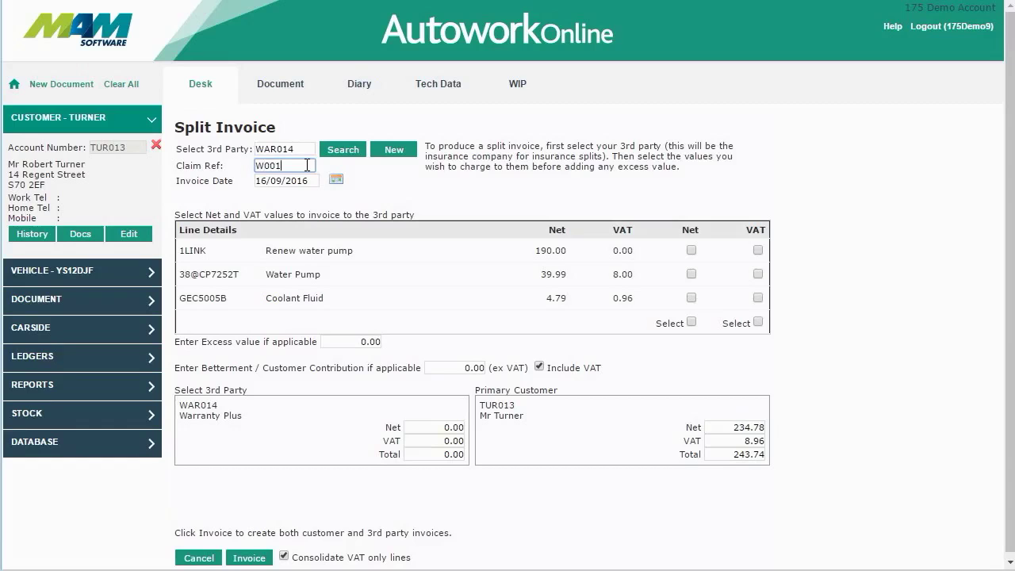
{"action": "type", "text": "454"}
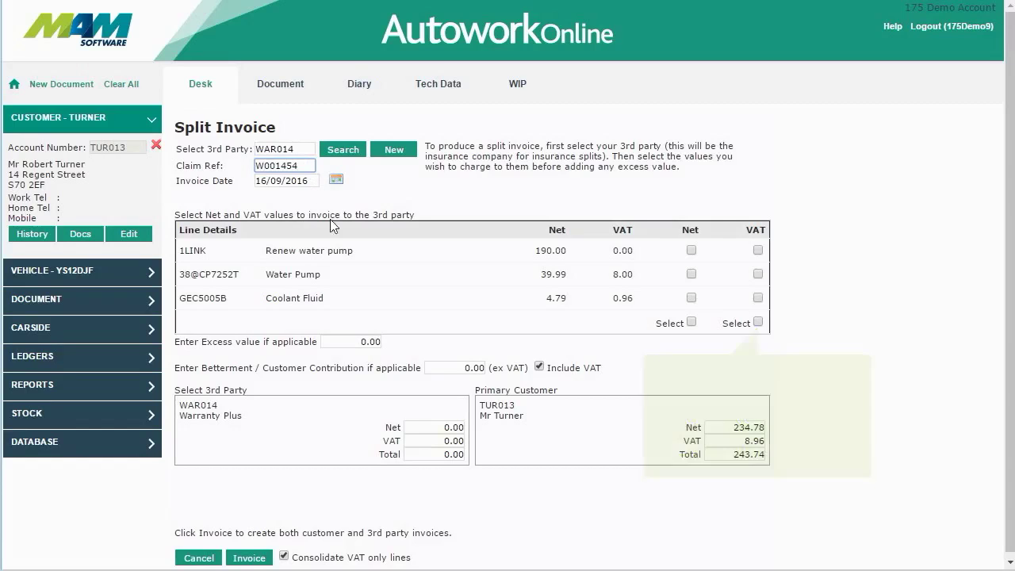
{"action": "left_click", "coordinate": [758, 321]}
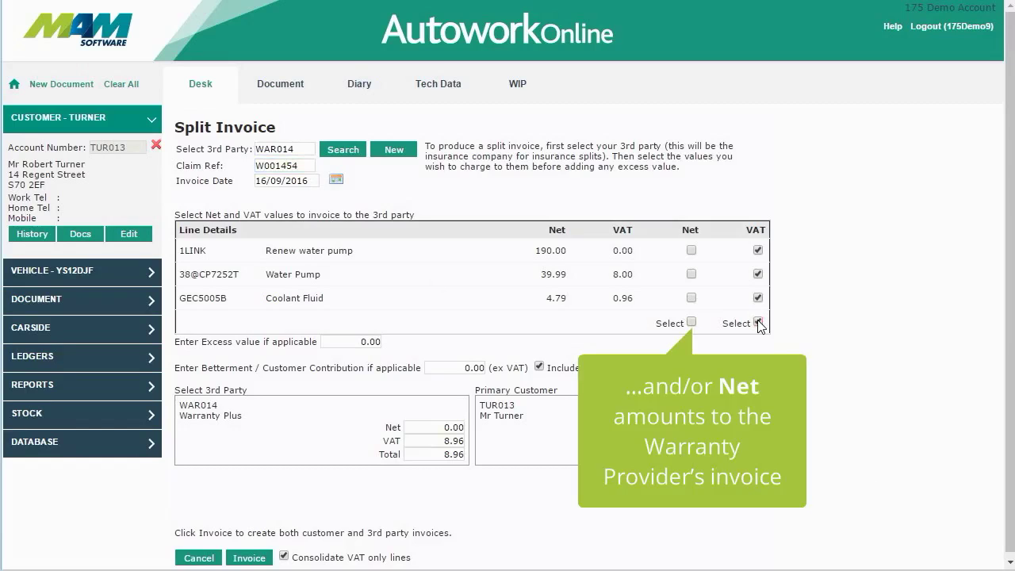
{"action": "left_click", "coordinate": [692, 323]}
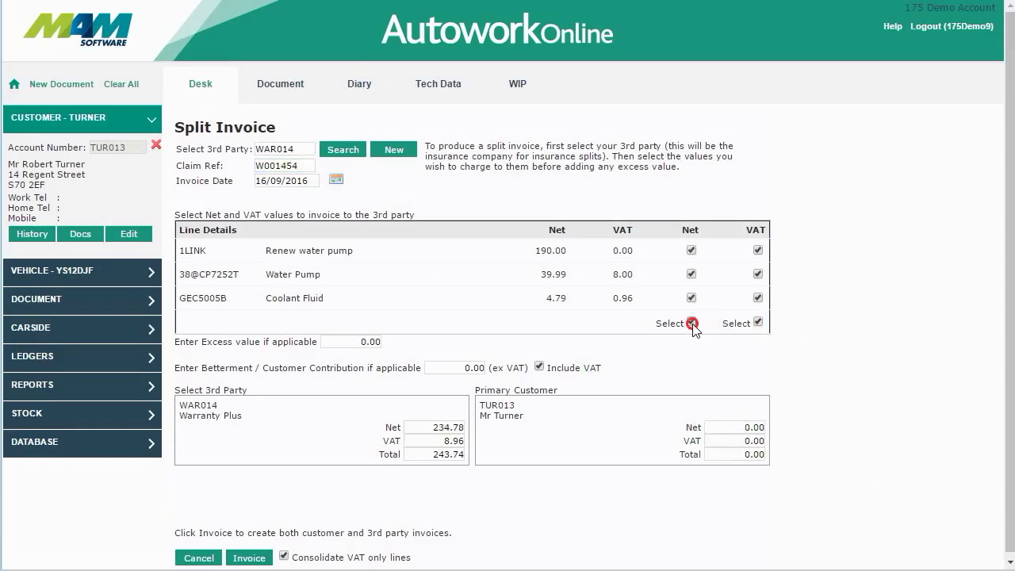
{"action": "key", "text": "Tab"}
{"action": "key", "text": "Tab"}
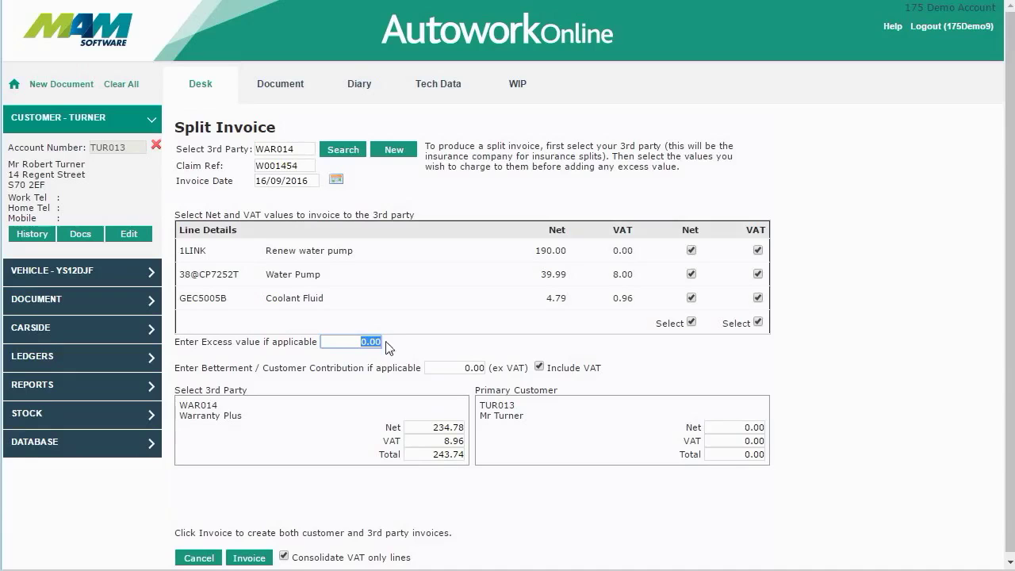
{"action": "left_click", "coordinate": [347, 341]}
{"action": "left_click", "coordinate": [254, 555]}
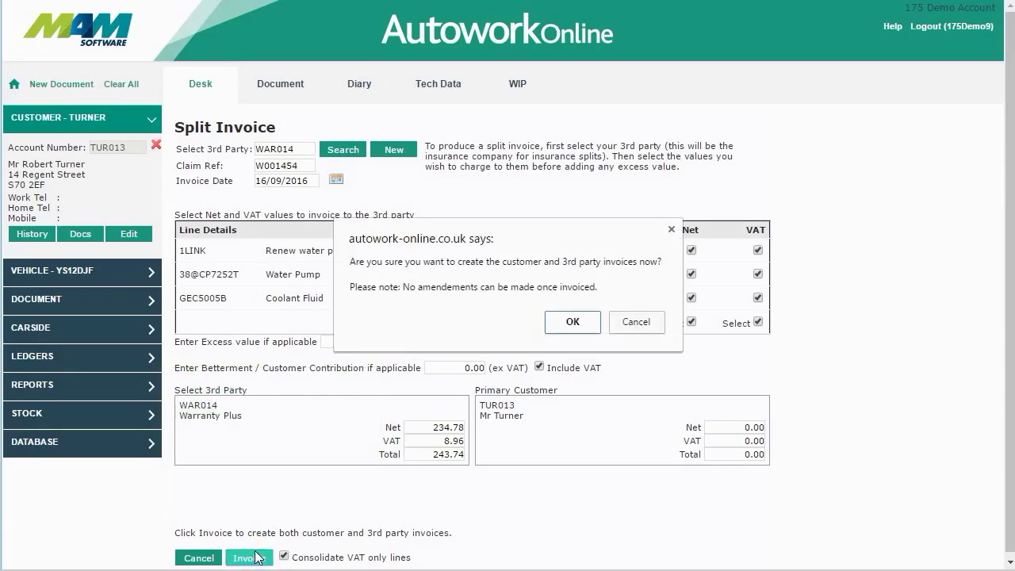
- Confirm creating both invoices and review the customer invoice PDF preview
{"action": "left_click", "coordinate": [570, 319]}
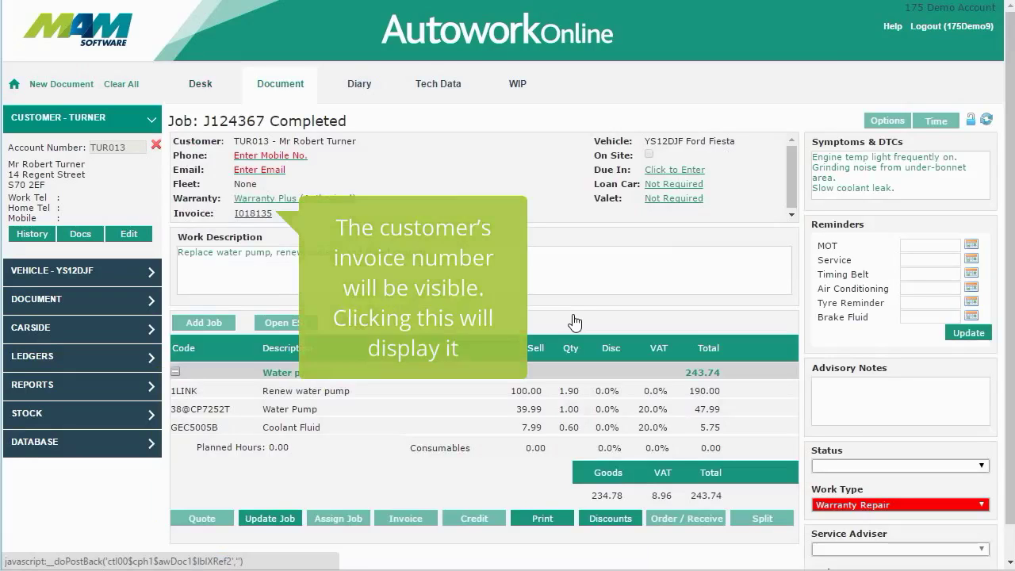
{"action": "left_click", "coordinate": [261, 213]}
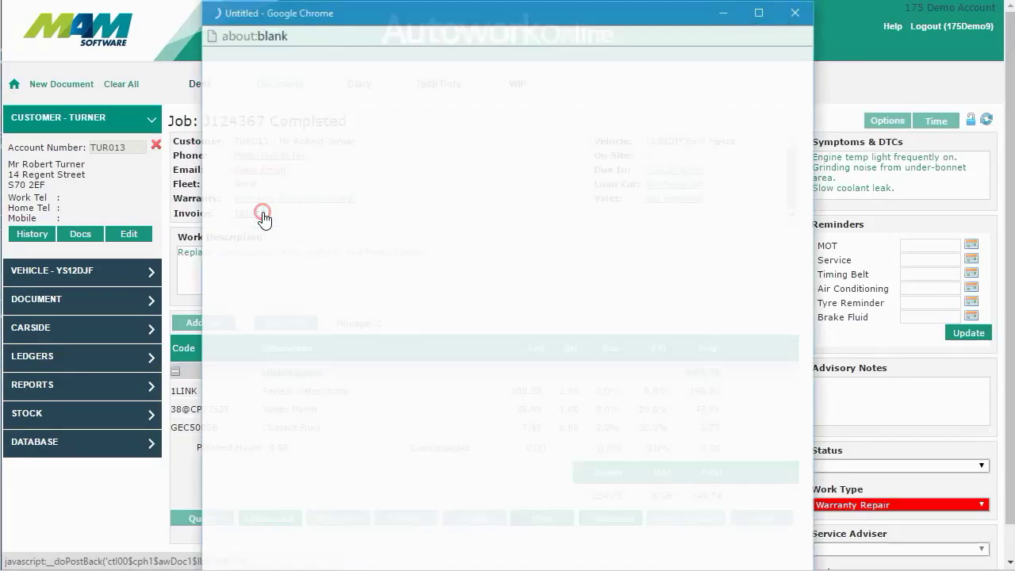
{"action": "scroll", "coordinate": [491, 318], "scroll_direction": "down", "scroll_amount": 2}
{"action": "scroll", "coordinate": [491, 317], "scroll_direction": "down", "scroll_amount": 2}
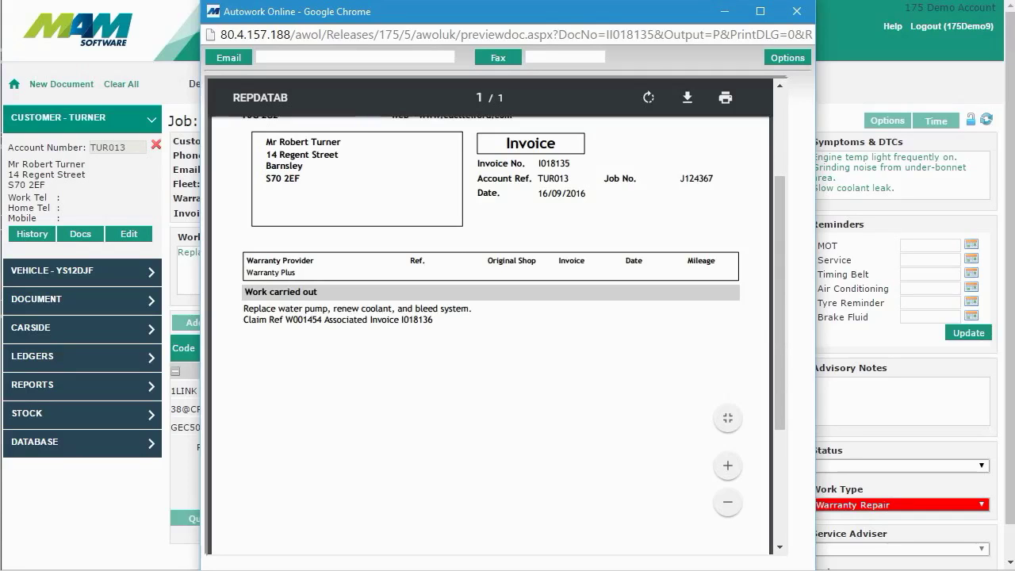
{"action": "scroll", "coordinate": [488, 334], "scroll_direction": "down", "scroll_amount": 5}
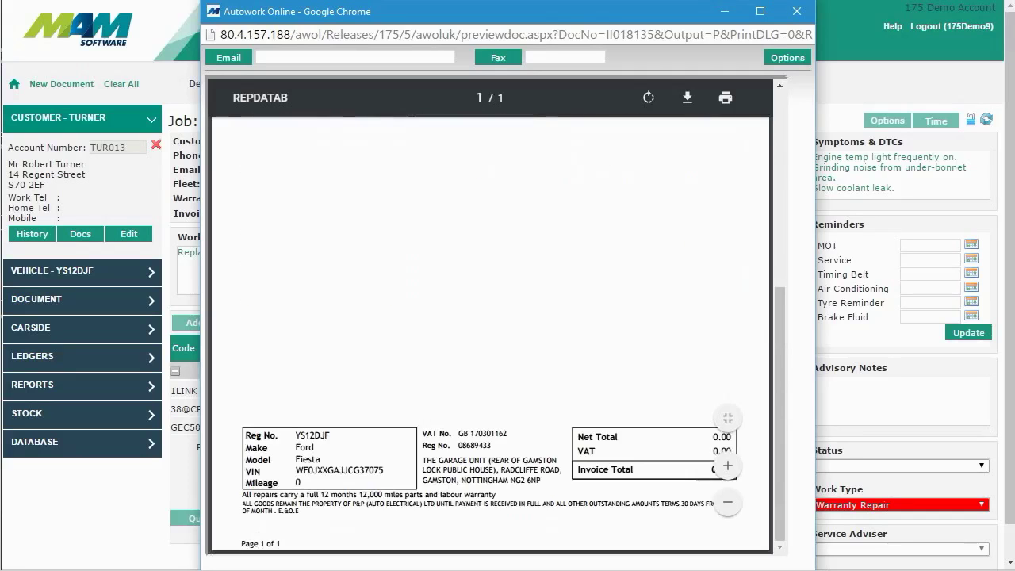
{"action": "scroll", "coordinate": [488, 333], "scroll_direction": "up", "scroll_amount": 6}
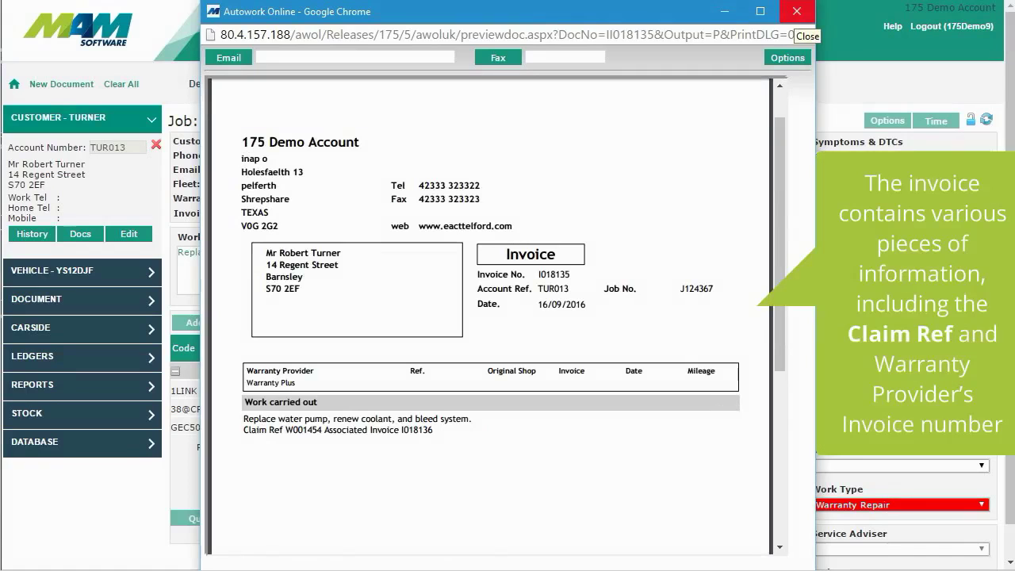